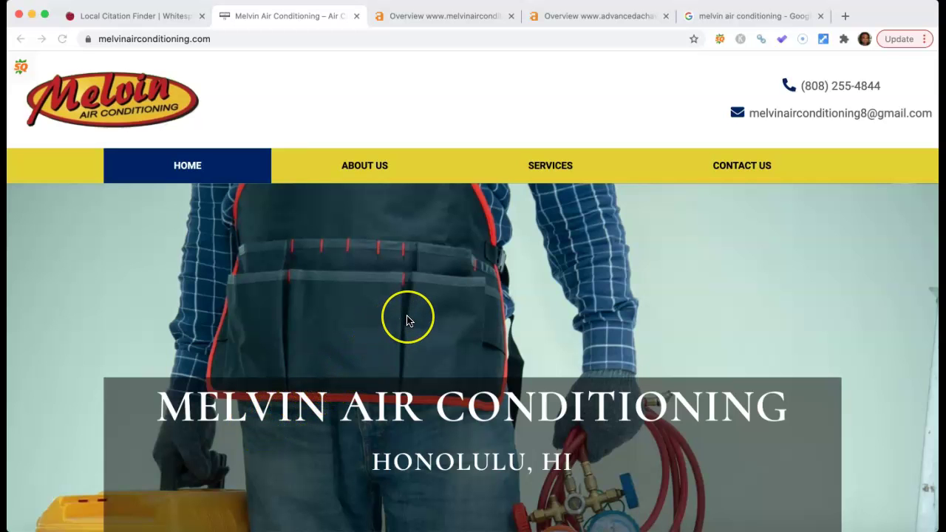
# Review the Melvin Air Conditioning homepage from its header and contact details through the AC and HVAC service descriptions.
pyautogui.scroll(-2, 407, 319)
pyautogui.scroll(2, 406, 320)
pyautogui.scroll(-3, 406, 320)
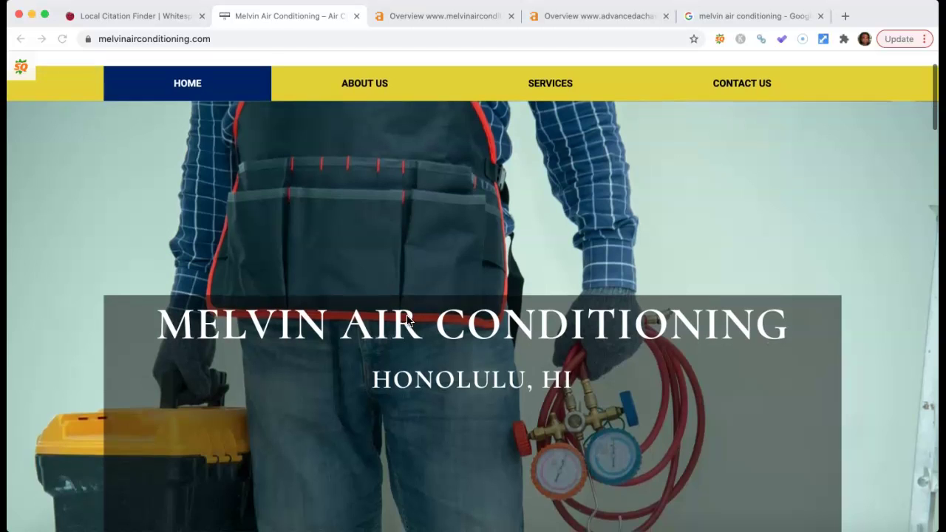
pyautogui.scroll(3, 406, 320)
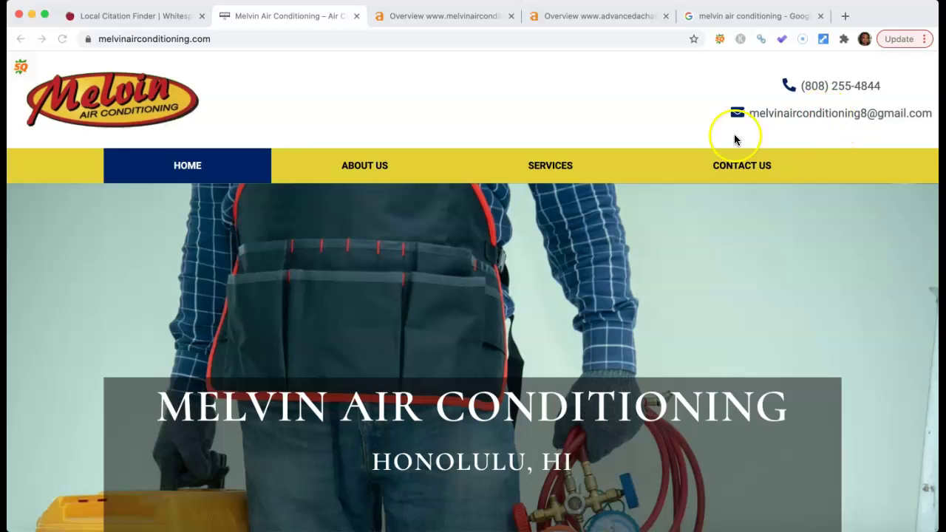
pyautogui.click(408, 175)
pyautogui.scroll(-10, 404, 152)
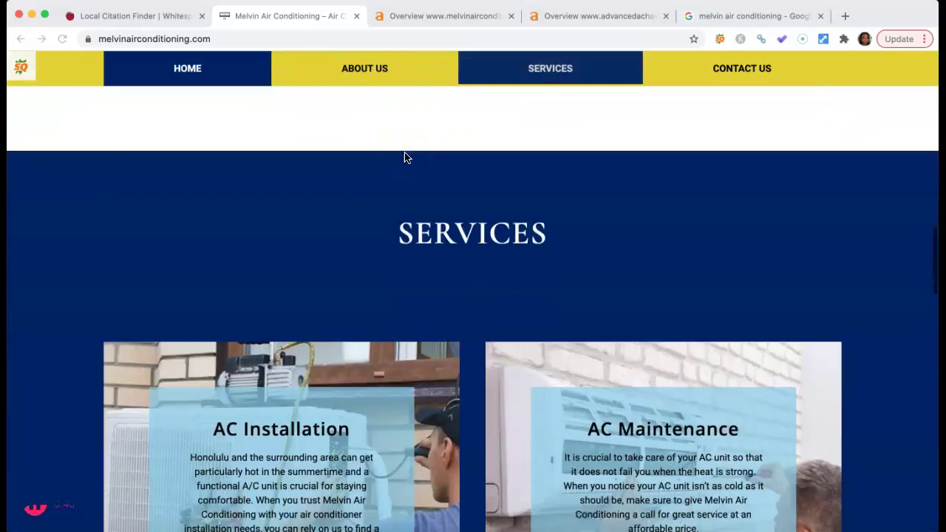
pyautogui.scroll(-5, 404, 157)
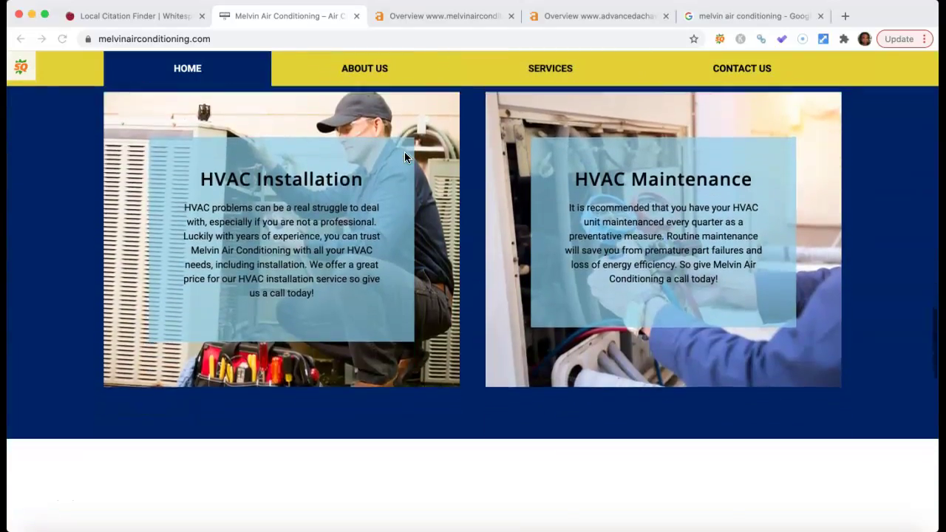
pyautogui.scroll(8, 404, 157)
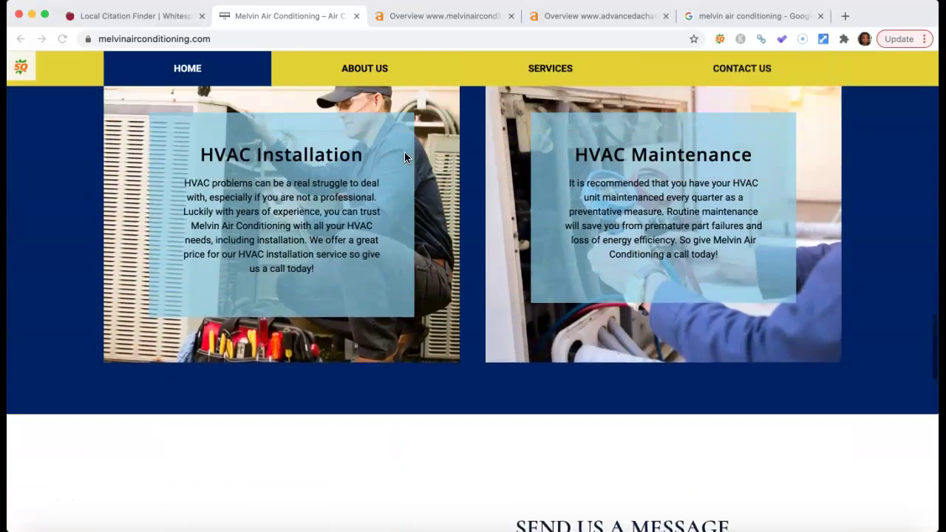
pyautogui.scroll(5, 404, 151)
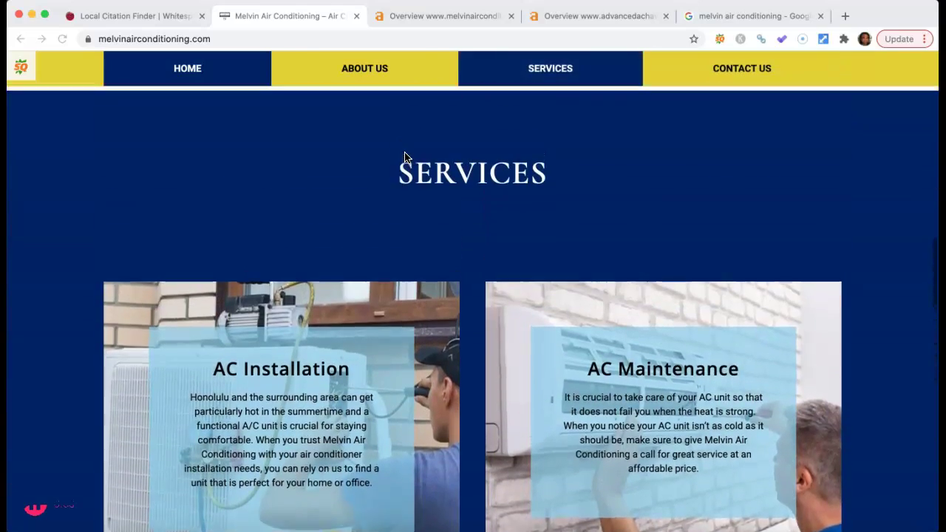
pyautogui.scroll(5, 404, 156)
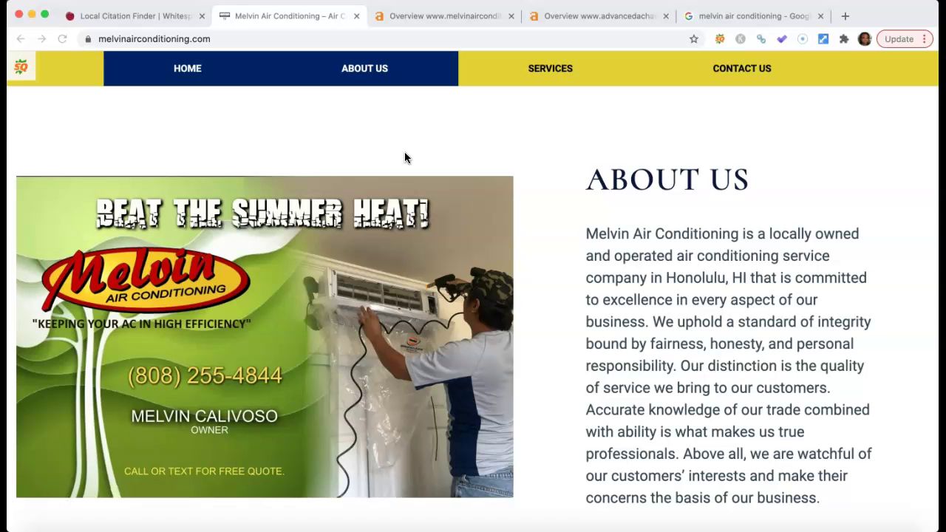
# Examine the About Us section's image and company text, and dismiss the voice assistant popup.
pyautogui.scroll(-3, 405, 156)
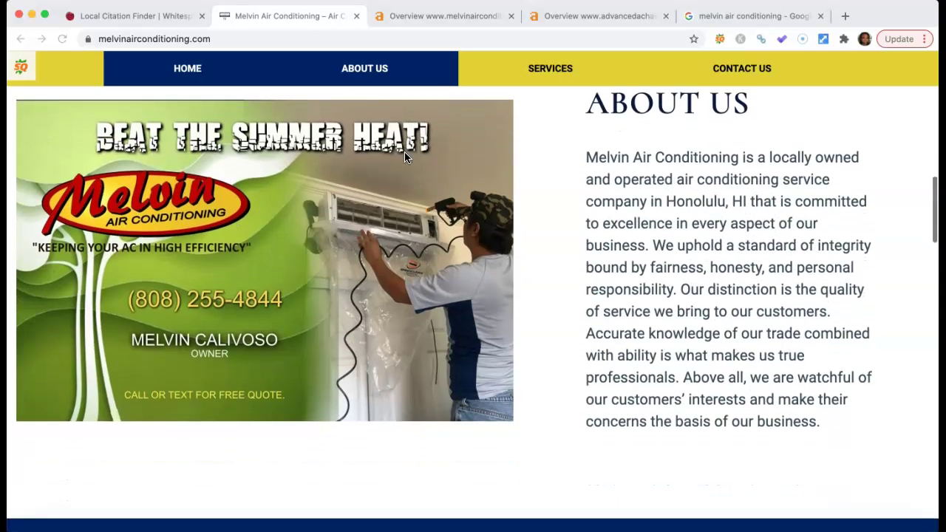
pyautogui.scroll(-3, 405, 156)
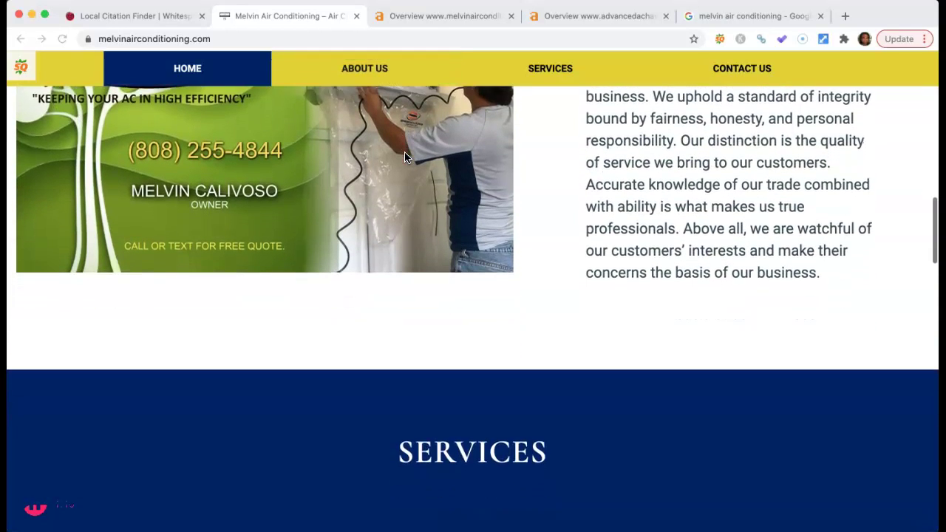
pyautogui.scroll(2, 404, 157)
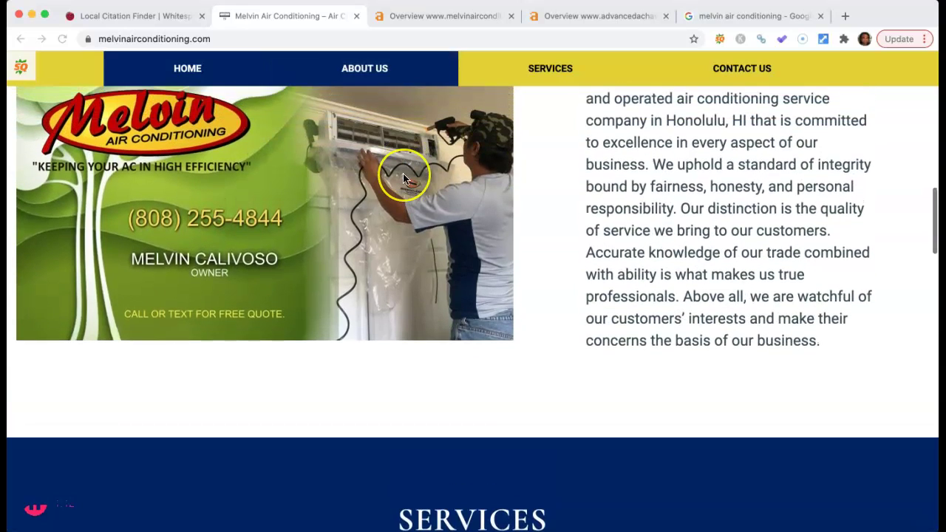
pyautogui.scroll(1, 403, 173)
pyautogui.scroll(2, 404, 178)
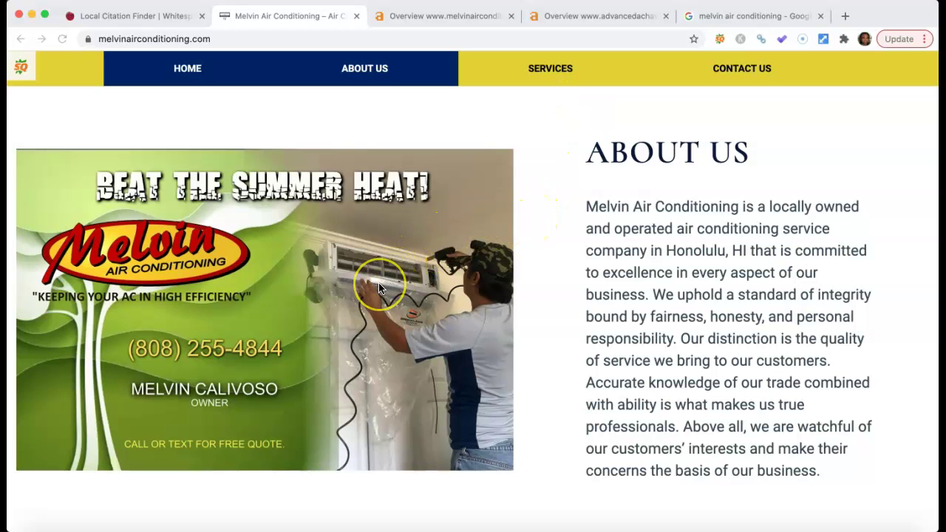
pyautogui.scroll(-1, 379, 287)
pyautogui.scroll(-5, 379, 286)
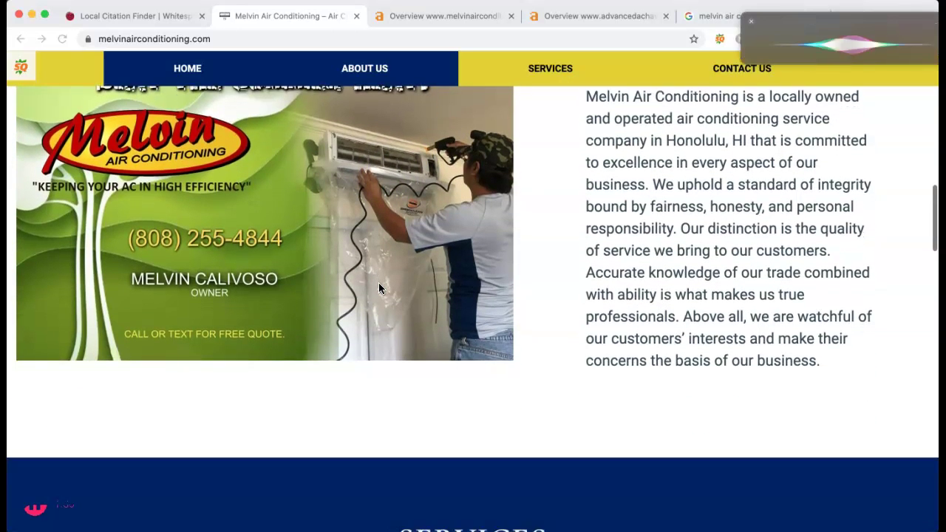
pyautogui.scroll(3, 378, 287)
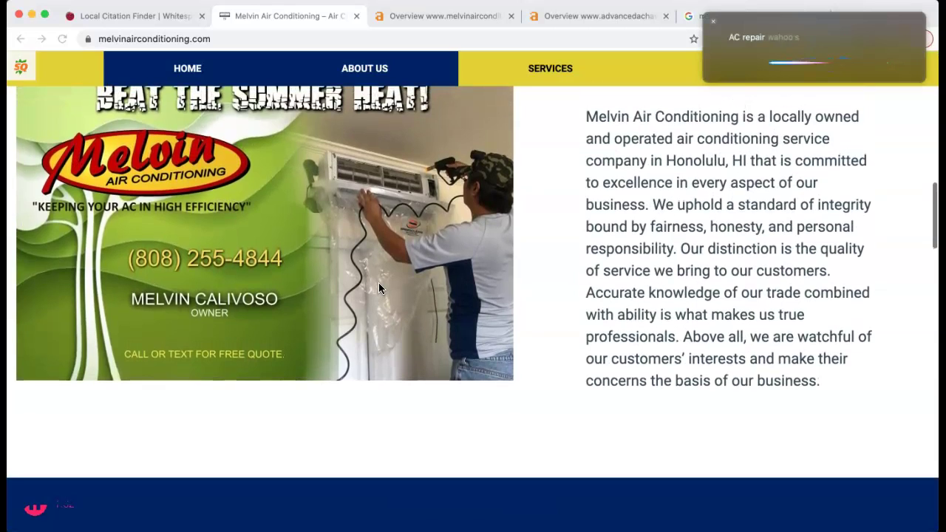
pyautogui.click(709, 23)
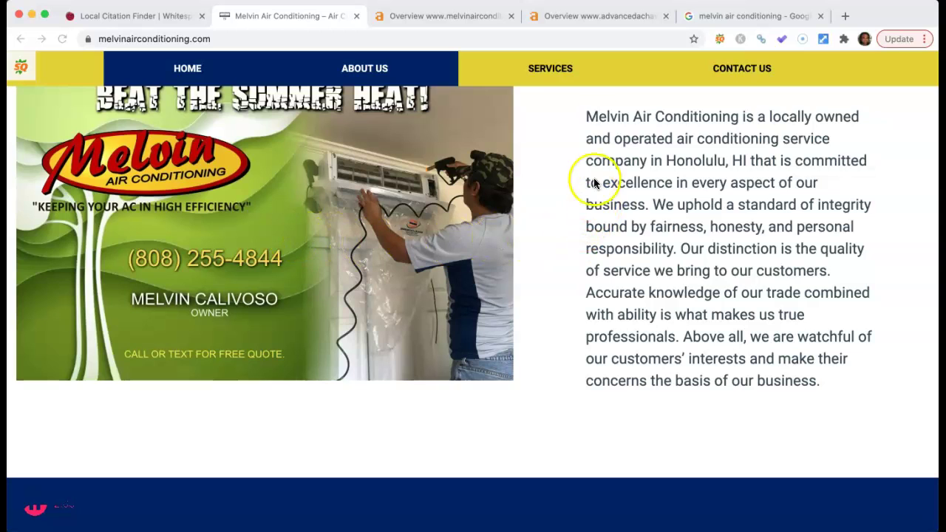
# Review the Google search results and business listing for "melvin air conditioning".
pyautogui.click(741, 18)
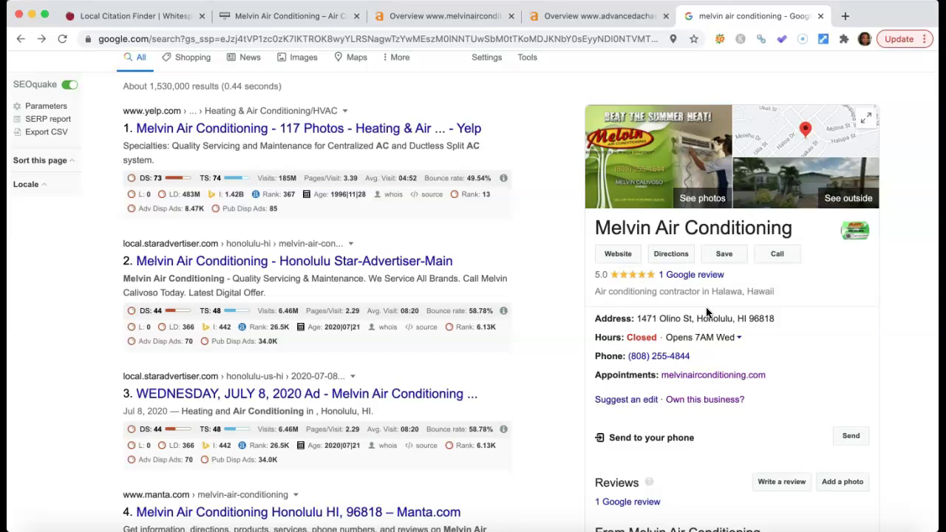
pyautogui.scroll(2, 412, 235)
pyautogui.scroll(-1, 413, 236)
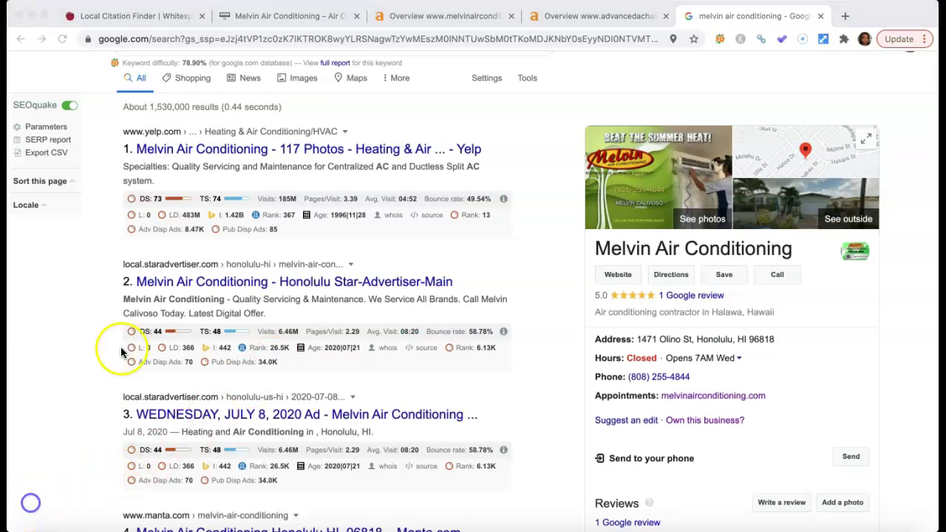
# Return to the Melvin Air Conditioning site and check the About Us image's suggested file name without saving it.
pyautogui.click(274, 20)
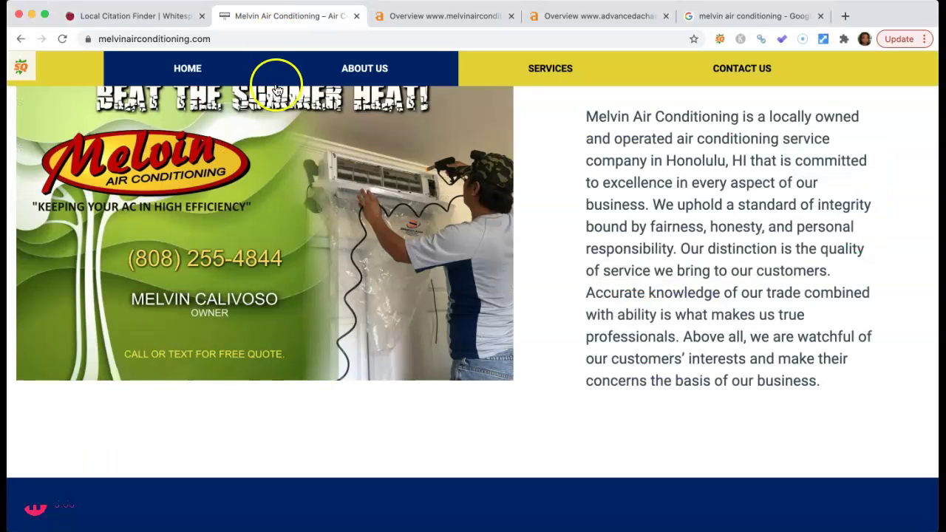
pyautogui.rightClick(291, 250)
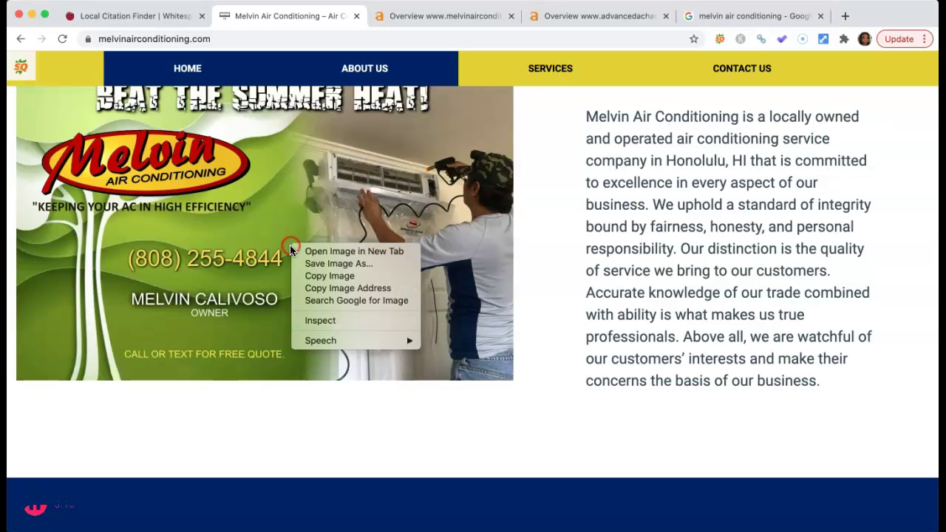
pyautogui.click(319, 265)
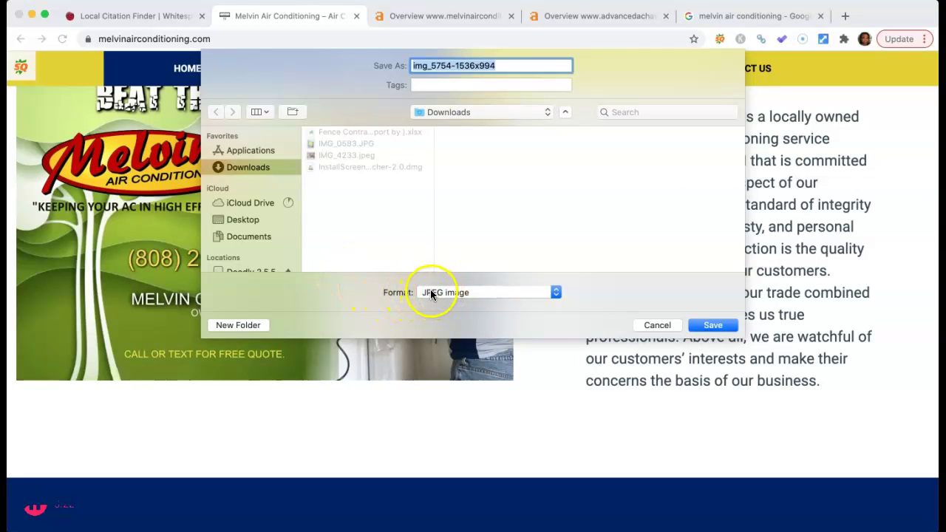
pyautogui.click(657, 326)
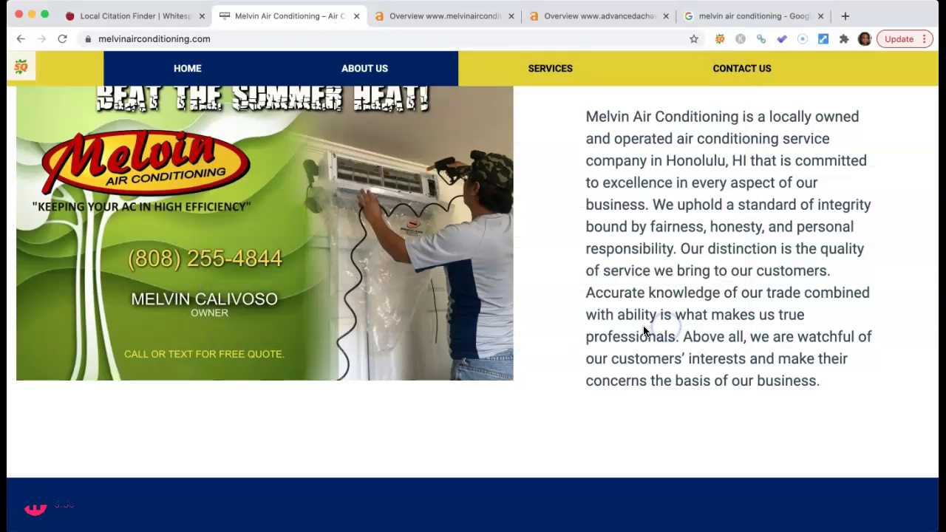
# Try to check the save file name of the AC Maintenance picture in the Services section, without saving anything.
pyautogui.scroll(-7, 493, 336)
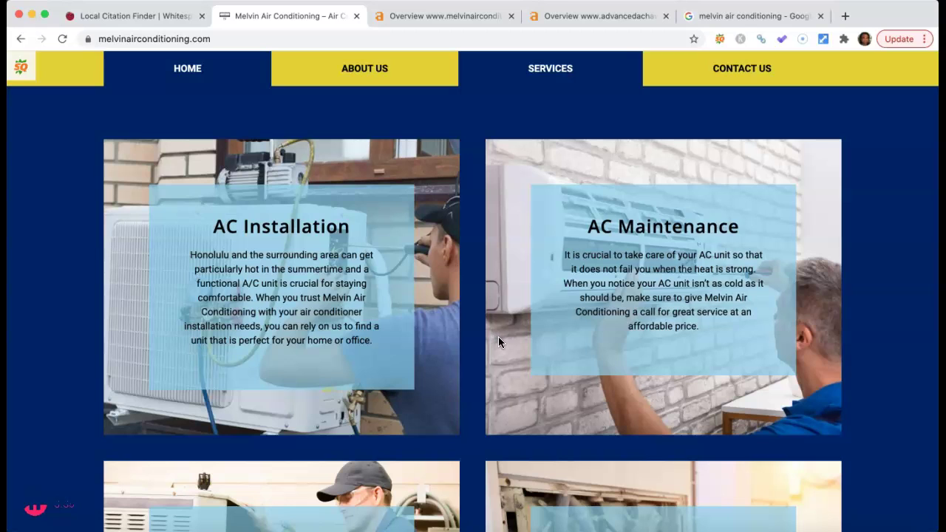
pyautogui.rightClick(626, 311)
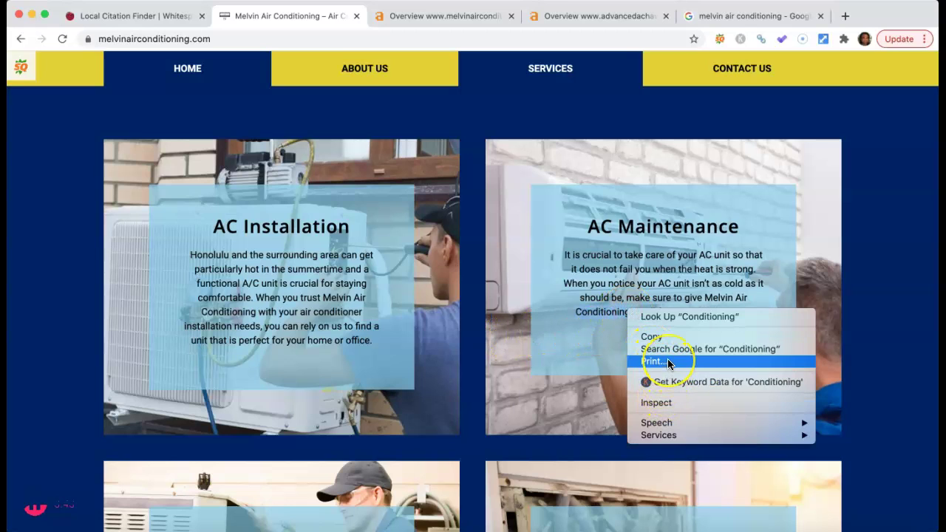
pyautogui.rightClick(575, 366)
pyautogui.click(575, 365)
pyautogui.rightClick(576, 366)
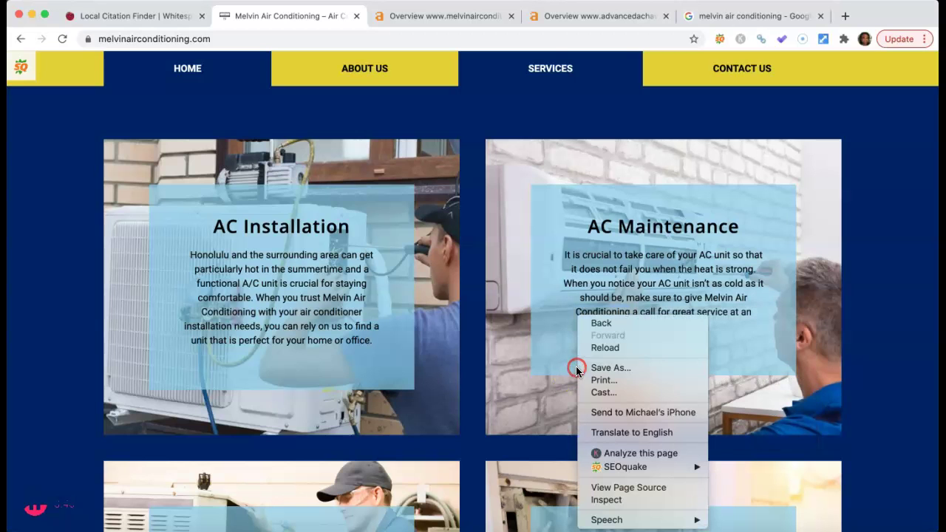
pyautogui.click(614, 368)
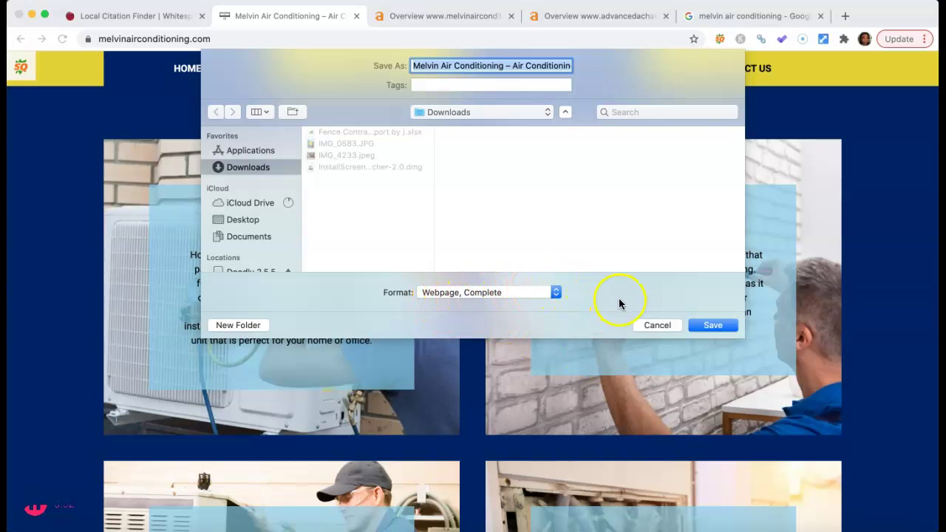
pyautogui.click(659, 324)
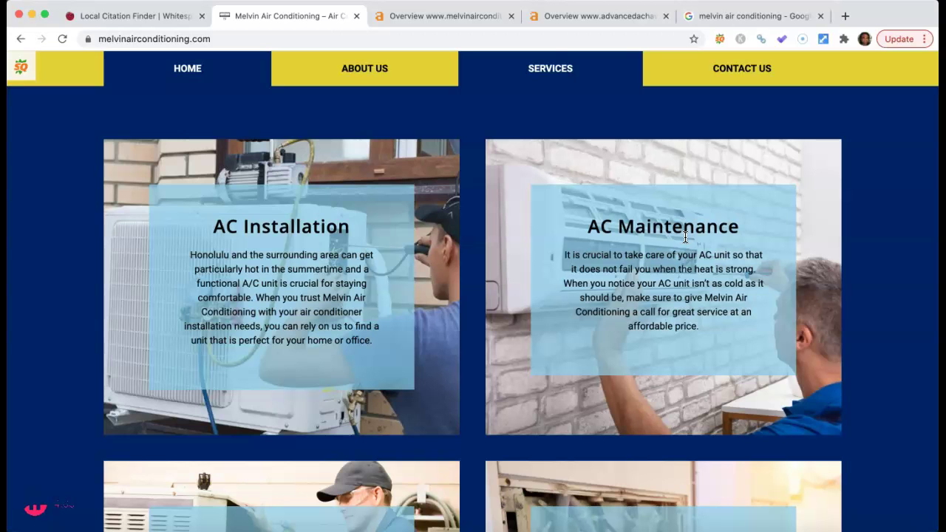
# Review the contact info and the Send Us a Message form below the services.
pyautogui.scroll(-7, 685, 237)
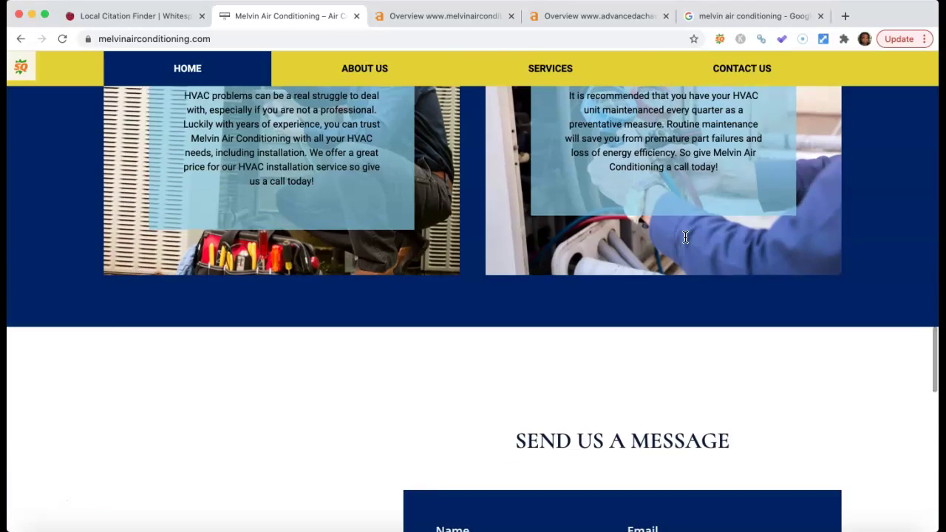
pyautogui.scroll(-4, 684, 238)
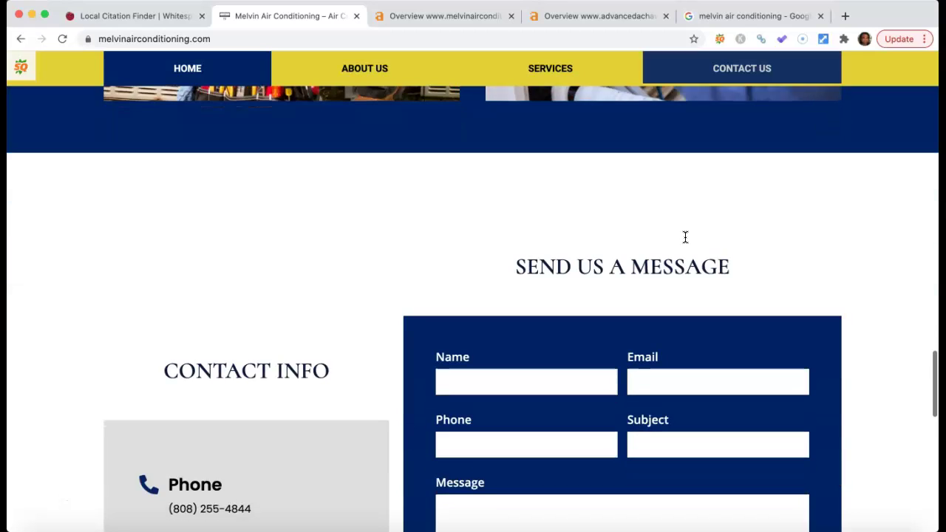
pyautogui.scroll(-1, 685, 237)
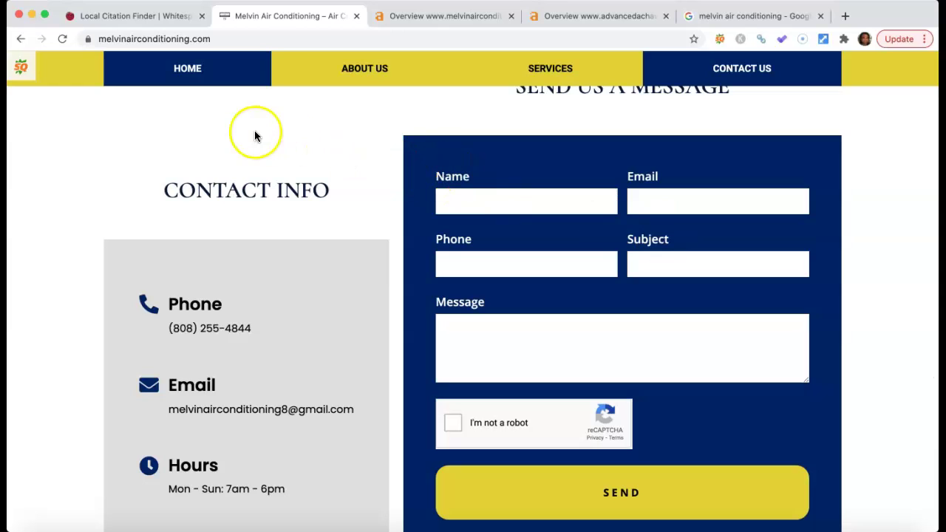
pyautogui.click(435, 15)
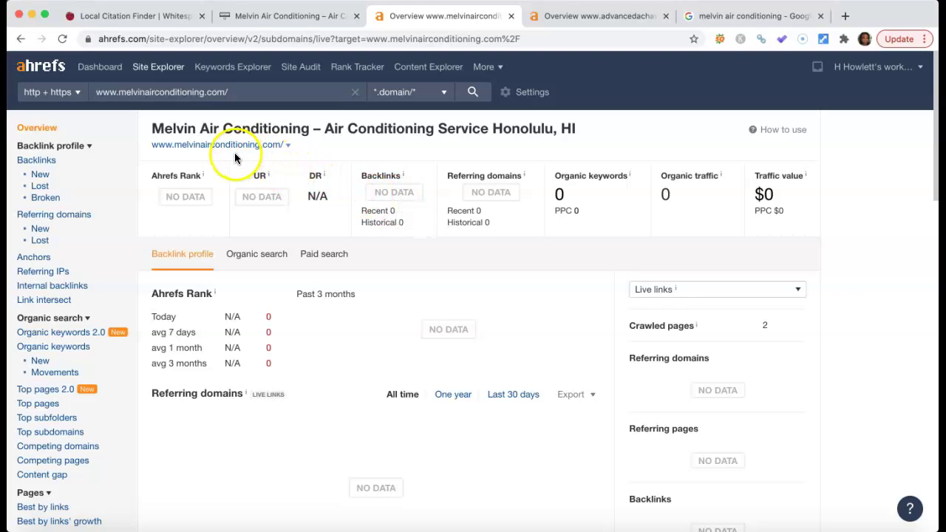
pyautogui.click(582, 17)
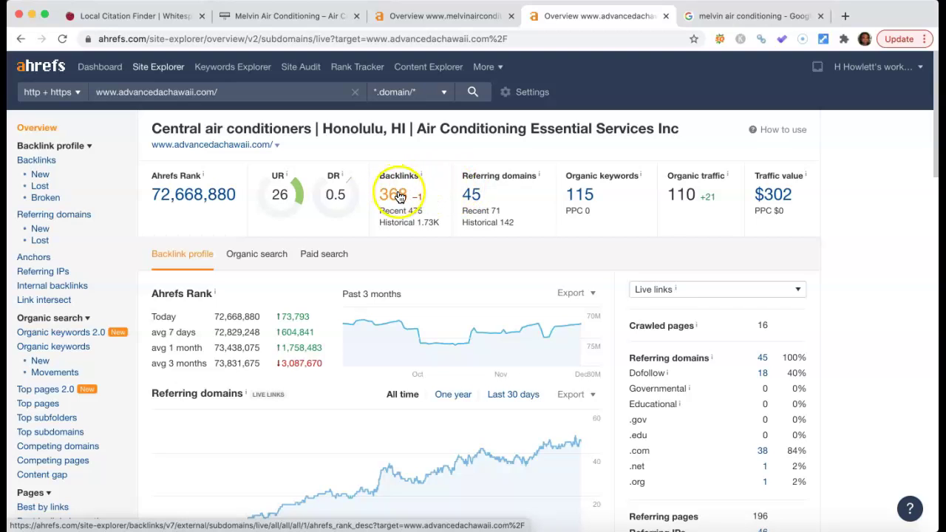
pyautogui.click(476, 195)
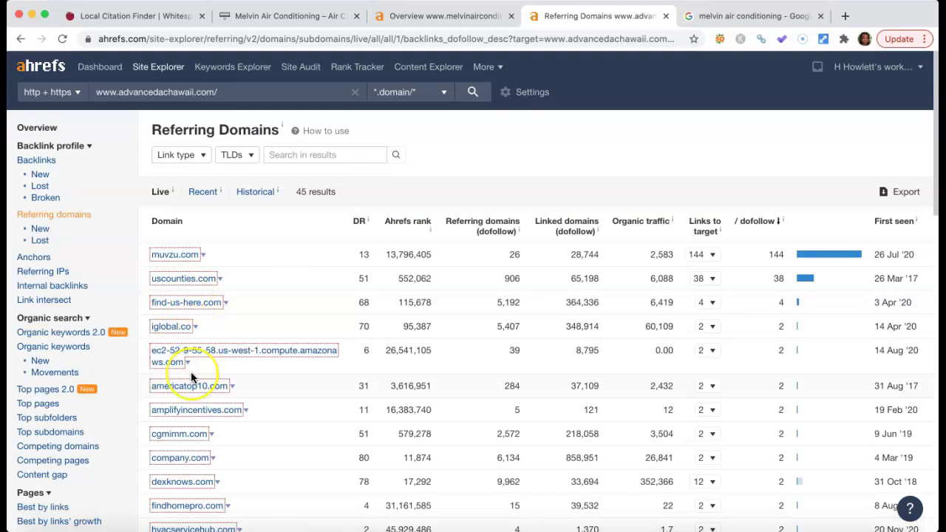
pyautogui.scroll(-3, 191, 373)
pyautogui.scroll(-5, 191, 372)
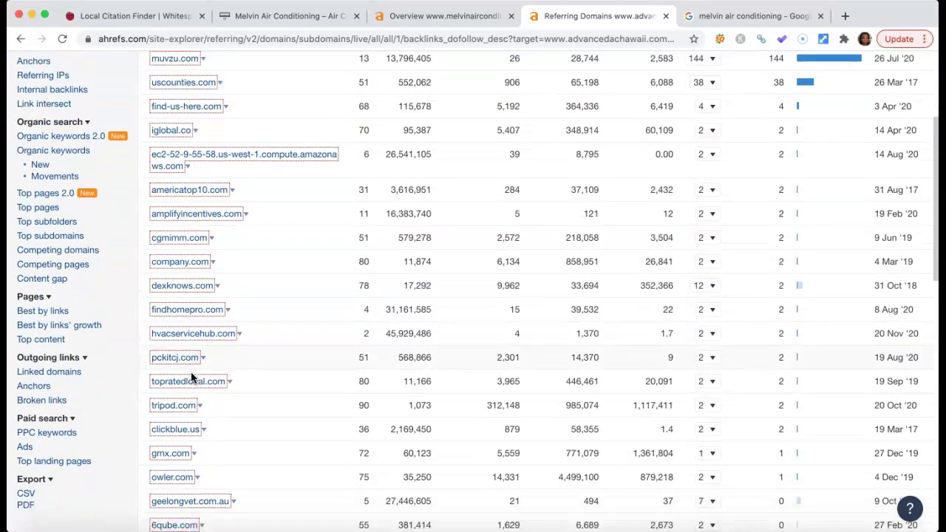
pyautogui.scroll(-4, 191, 375)
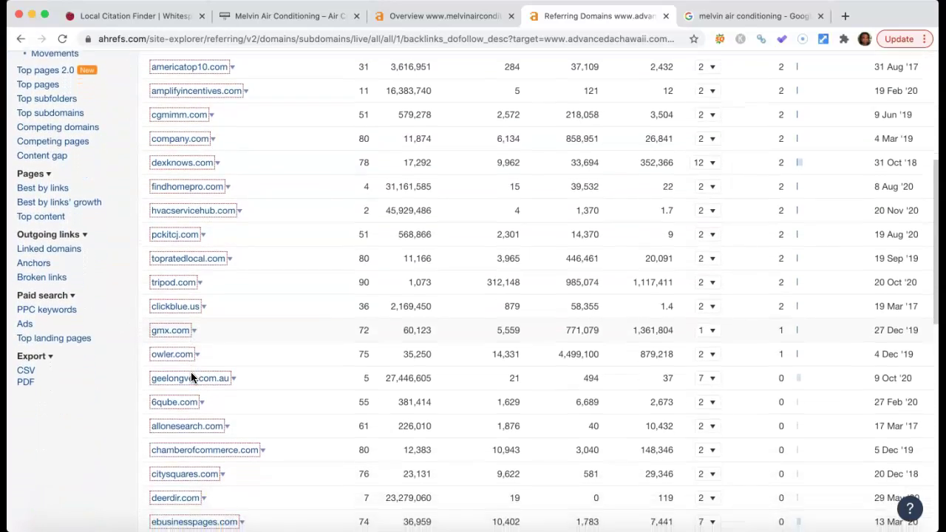
pyautogui.scroll(-1, 191, 377)
pyautogui.click(191, 395)
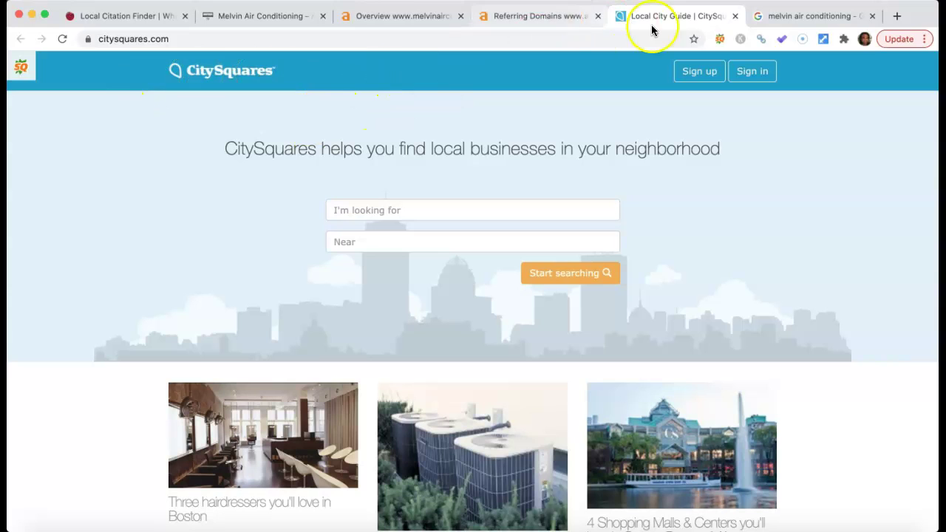
pyautogui.click(734, 16)
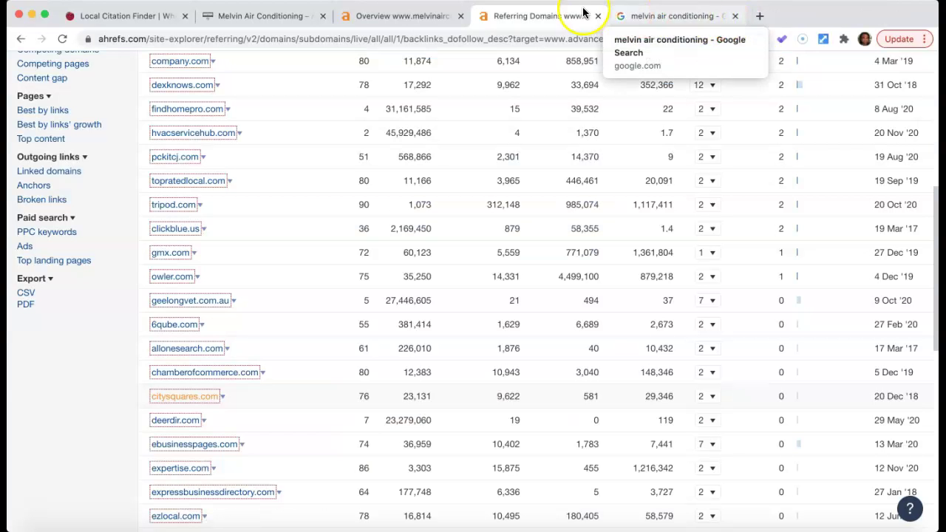
pyautogui.scroll(5, 406, 129)
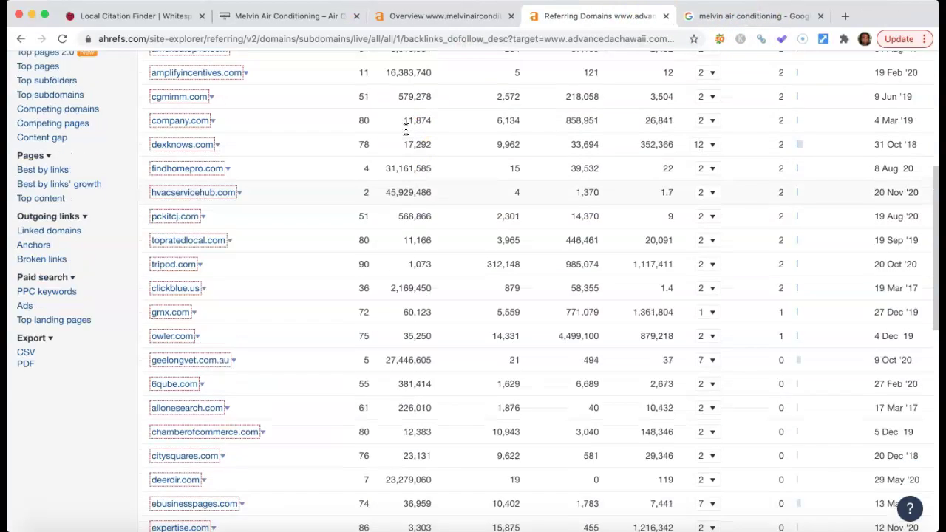
pyautogui.scroll(1, 406, 129)
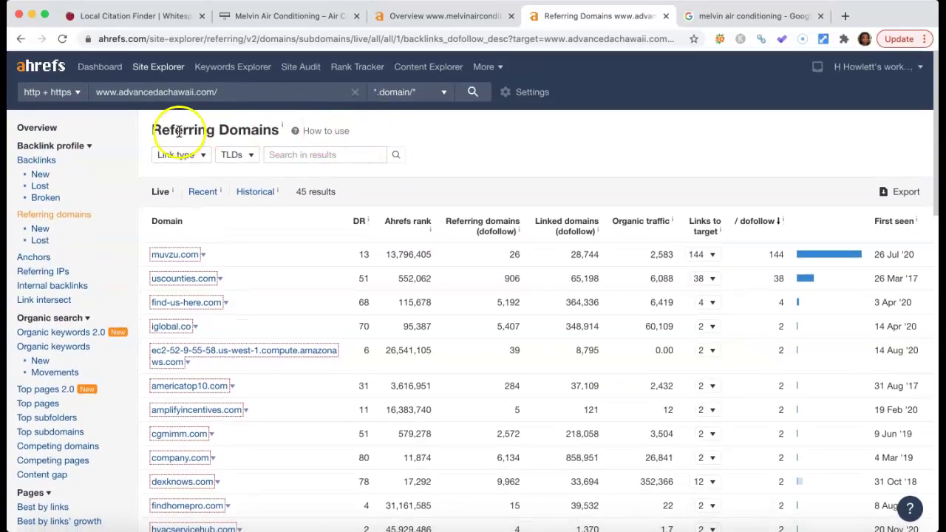
pyautogui.click(44, 129)
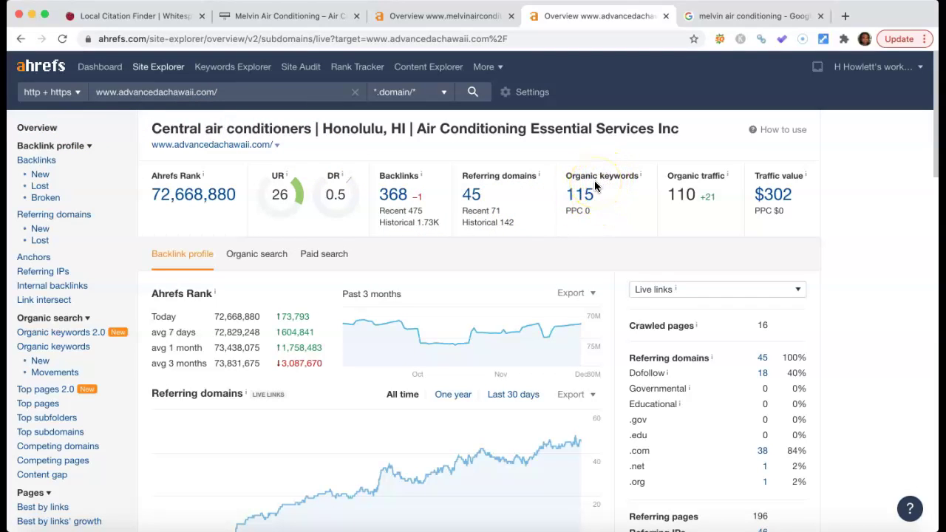
pyautogui.click(44, 348)
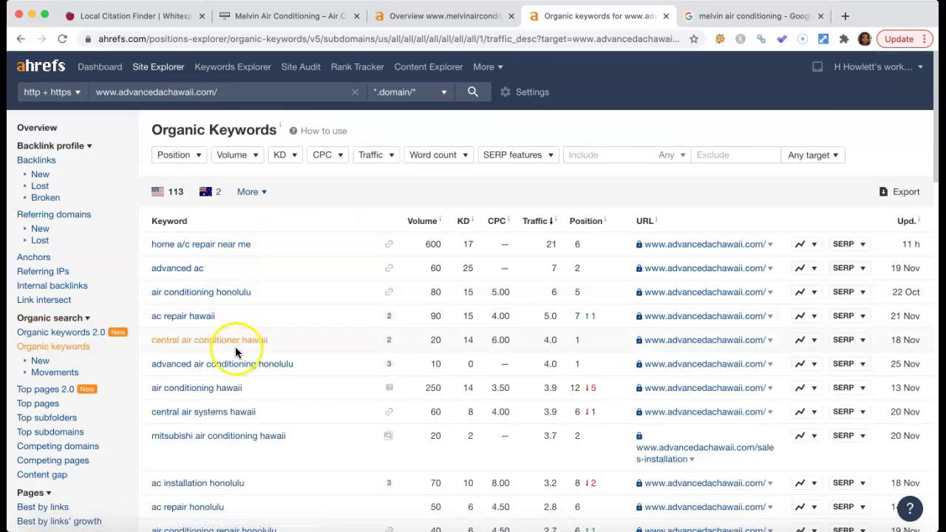
pyautogui.scroll(-1, 226, 395)
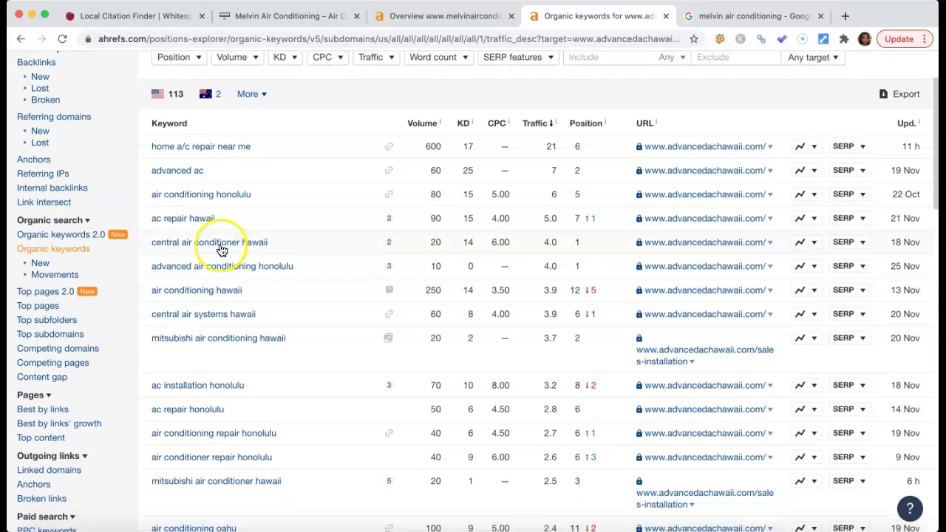
pyautogui.scroll(-5, 223, 390)
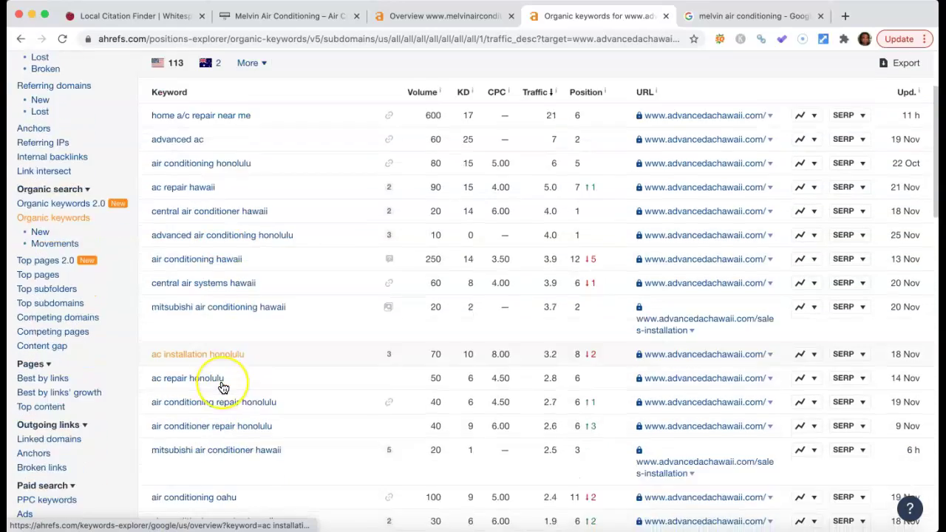
pyautogui.scroll(-10, 221, 384)
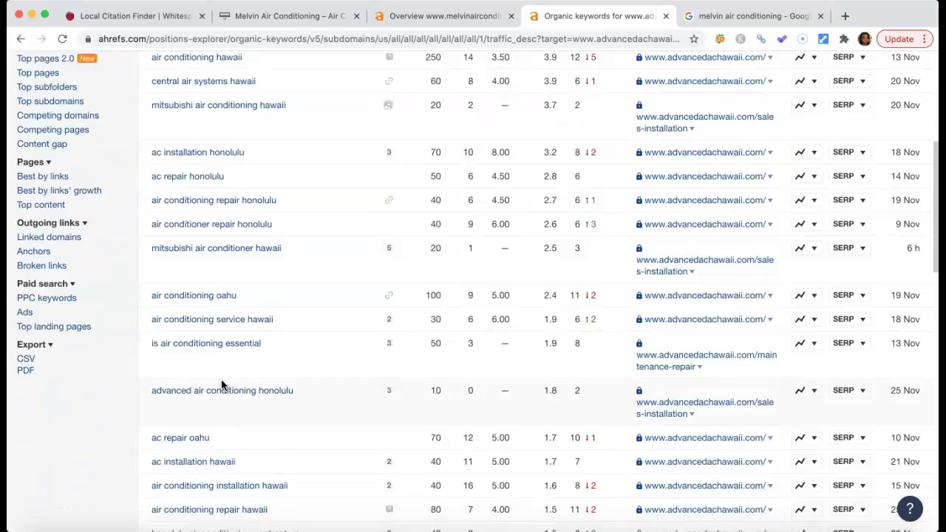
pyautogui.scroll(-10, 221, 384)
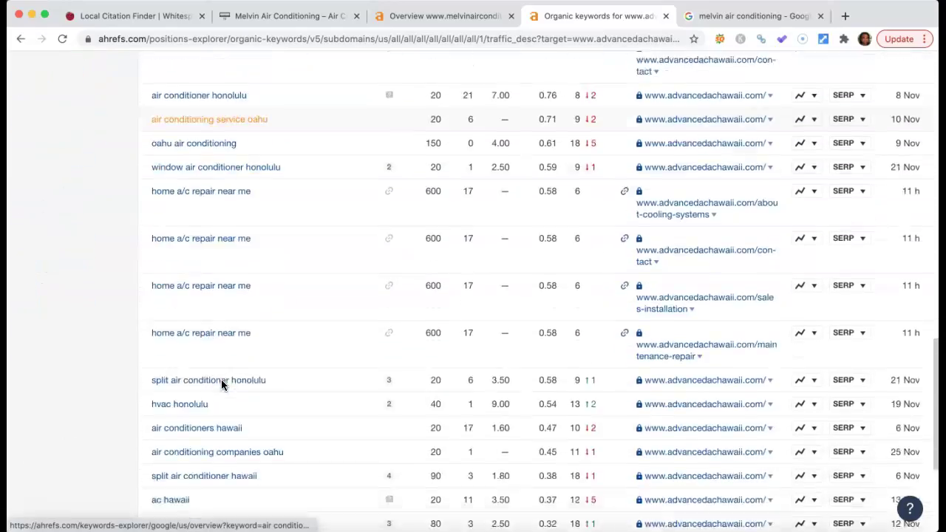
pyautogui.scroll(20, 221, 384)
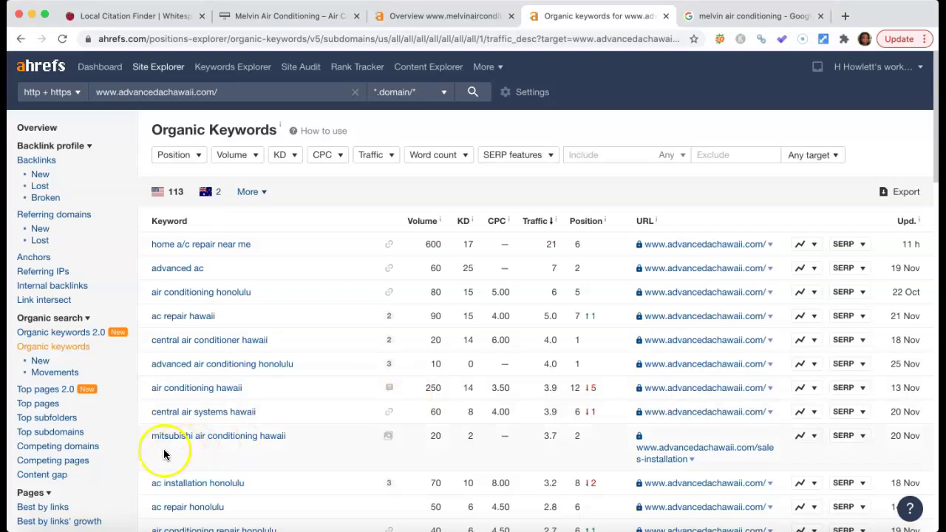
pyautogui.click(48, 132)
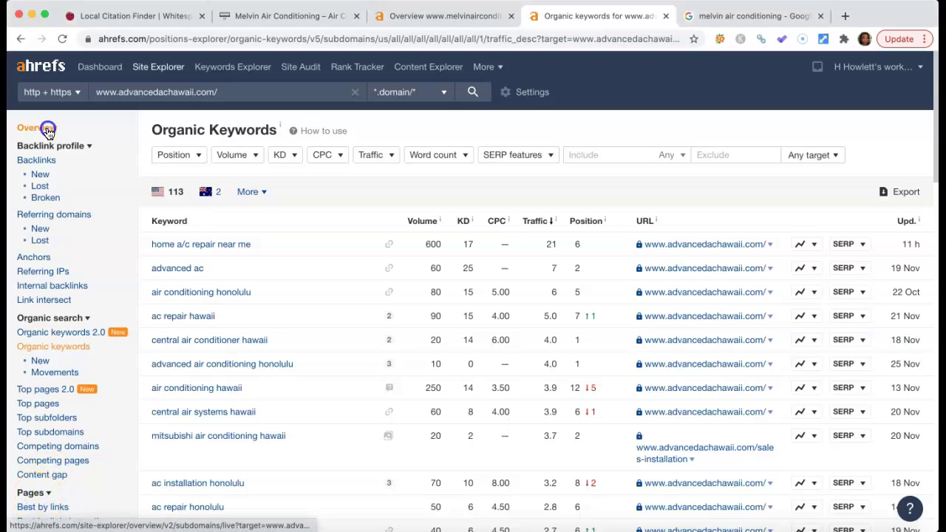
pyautogui.click(47, 131)
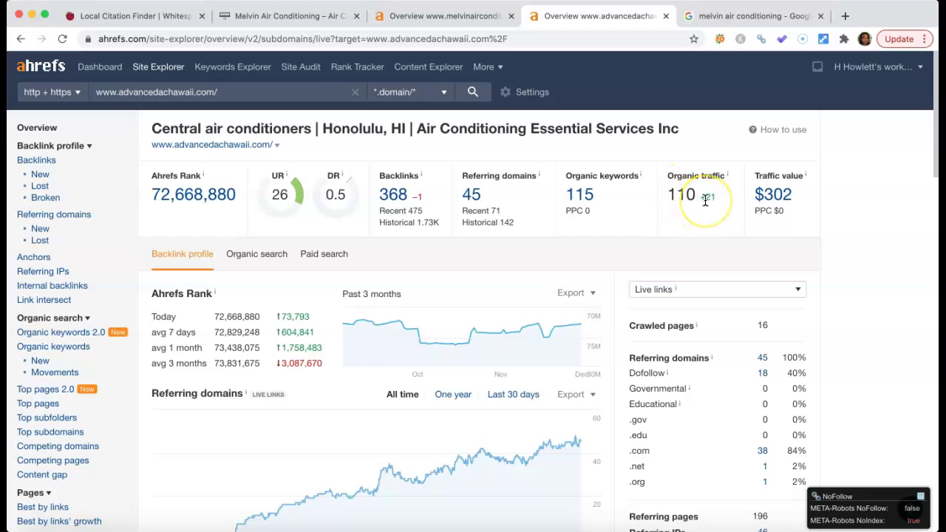
pyautogui.moveTo(705, 199)
pyautogui.scroll(-2, 623, 244)
pyautogui.scroll(-3, 623, 244)
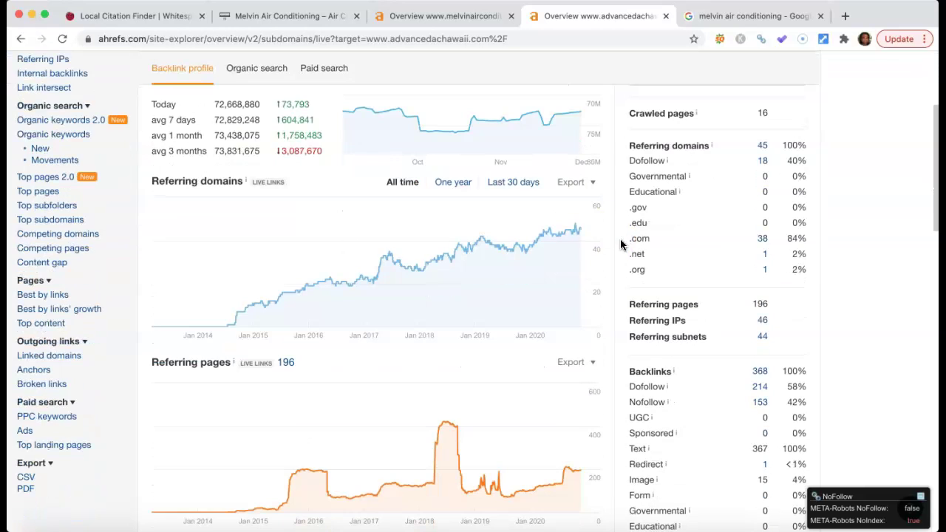
pyautogui.click(33, 489)
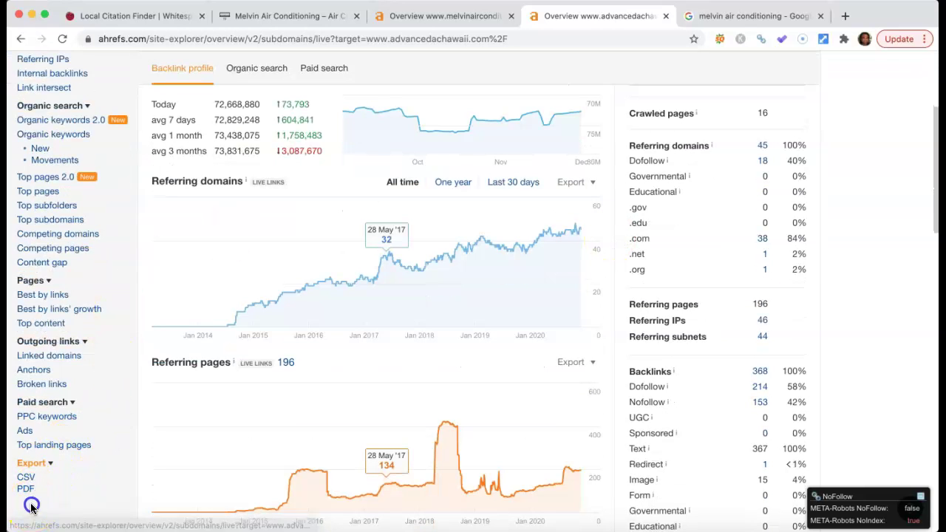
pyautogui.scroll(3, 290, 446)
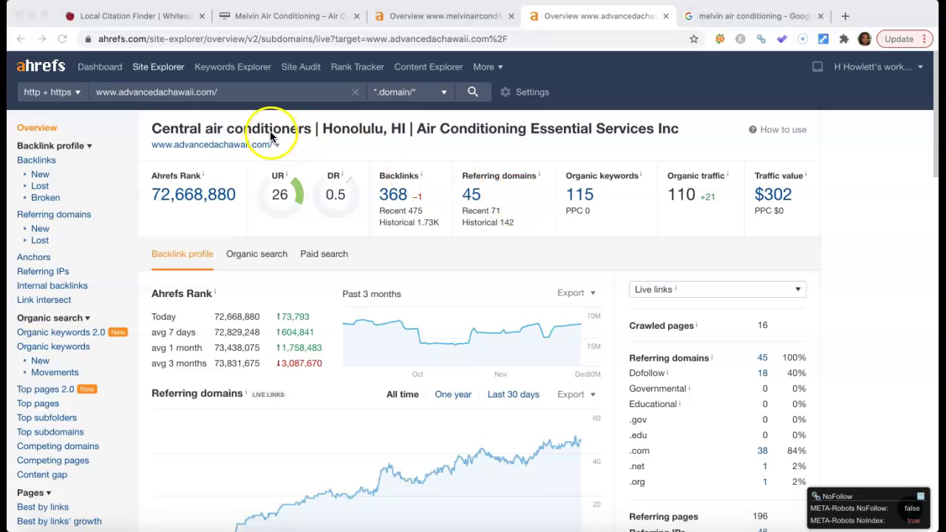
pyautogui.click(414, 16)
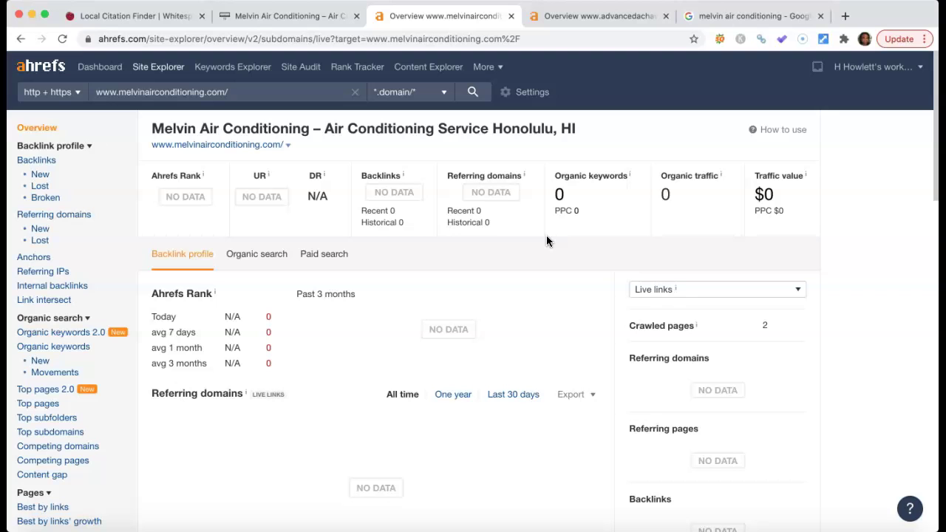
# Check the Melvin Air Conditioning business listing on Google against the contact details in the header of melvinairconditioning.com.
pyautogui.click(728, 18)
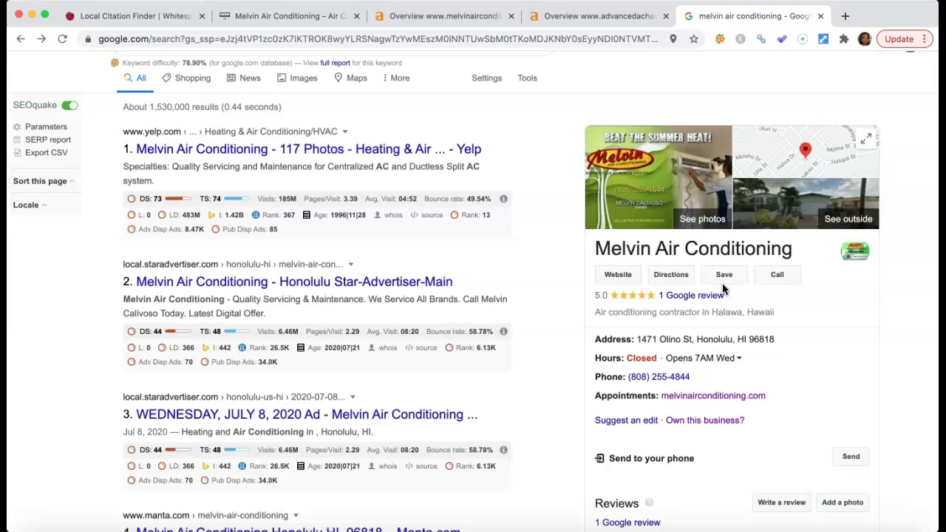
pyautogui.click(249, 19)
pyautogui.scroll(5, 316, 265)
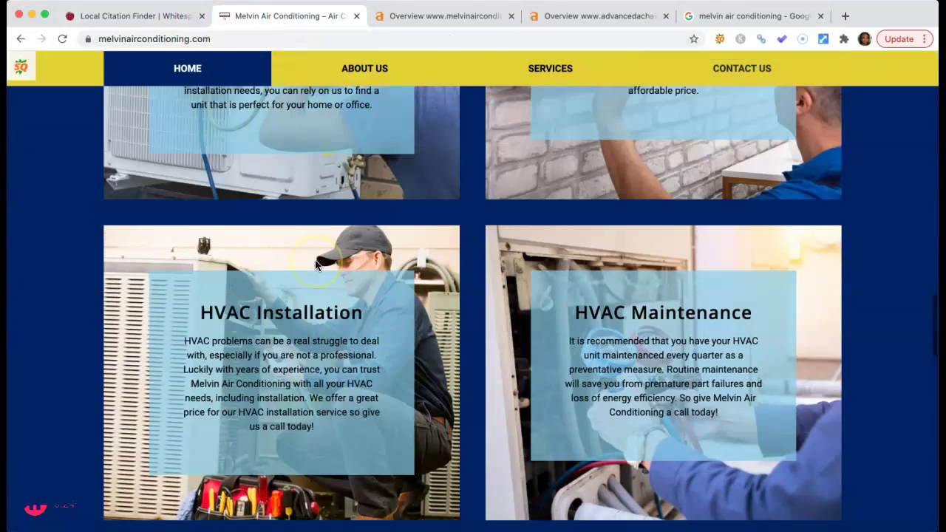
pyautogui.scroll(10, 316, 264)
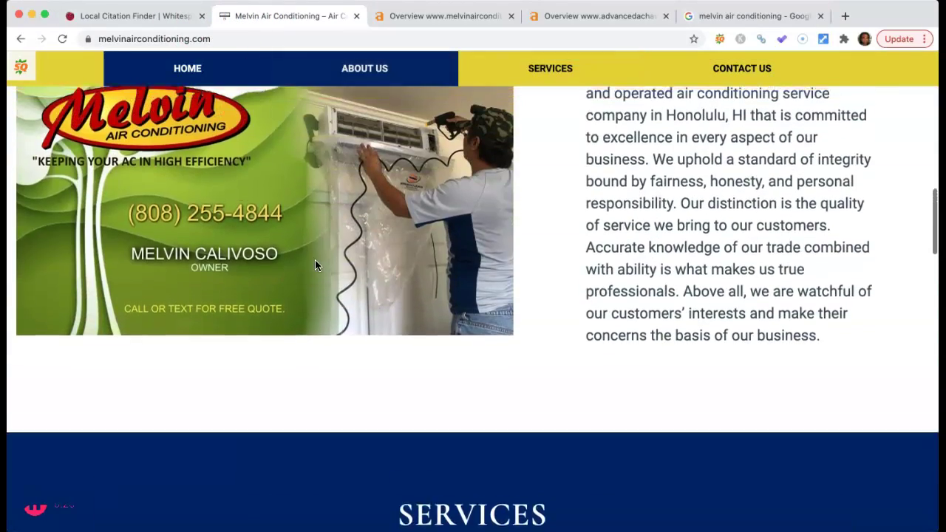
pyautogui.scroll(8, 315, 265)
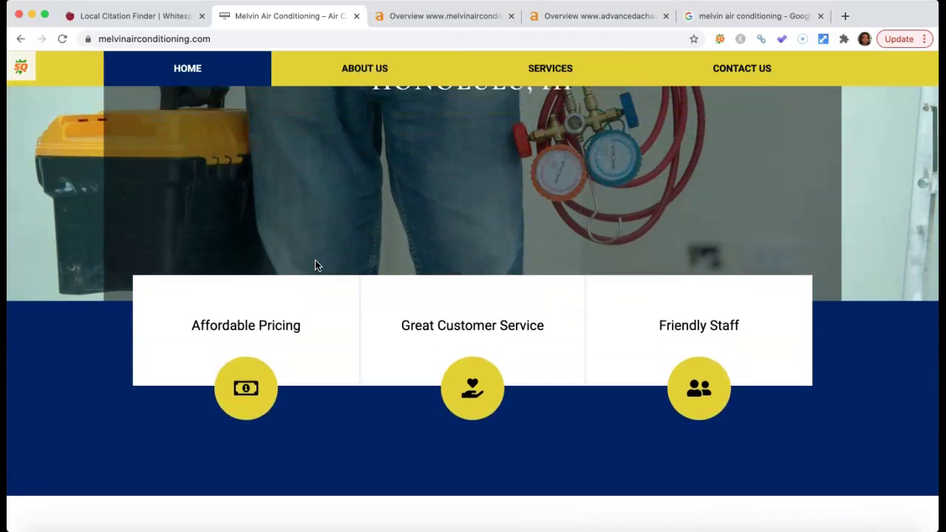
pyautogui.scroll(5, 314, 264)
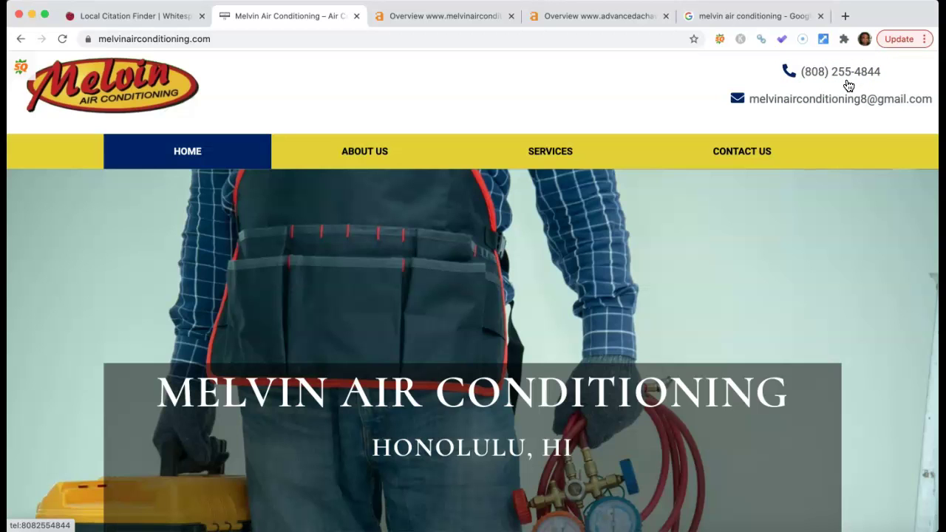
# Recheck the address and phone details in the Google listing and view the About Us section of melvinairconditioning.com.
pyautogui.click(757, 15)
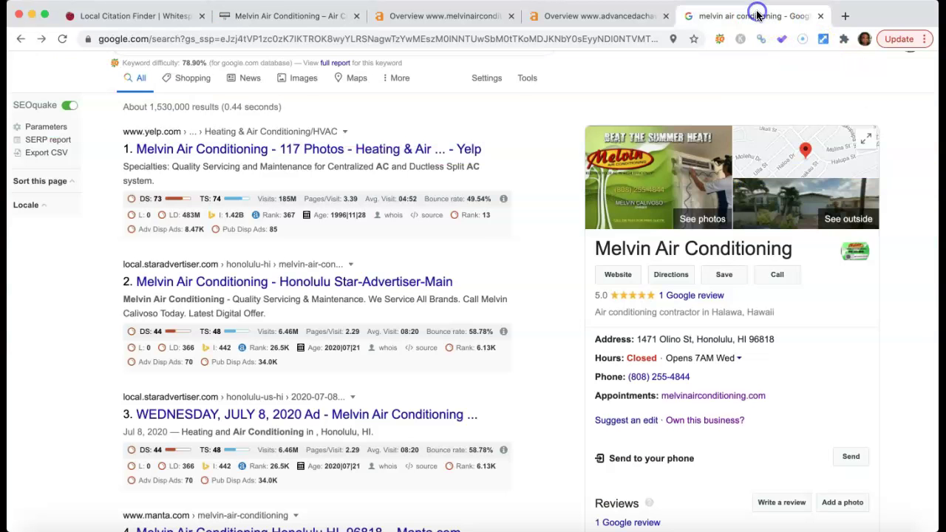
pyautogui.click(754, 349)
pyautogui.click(304, 20)
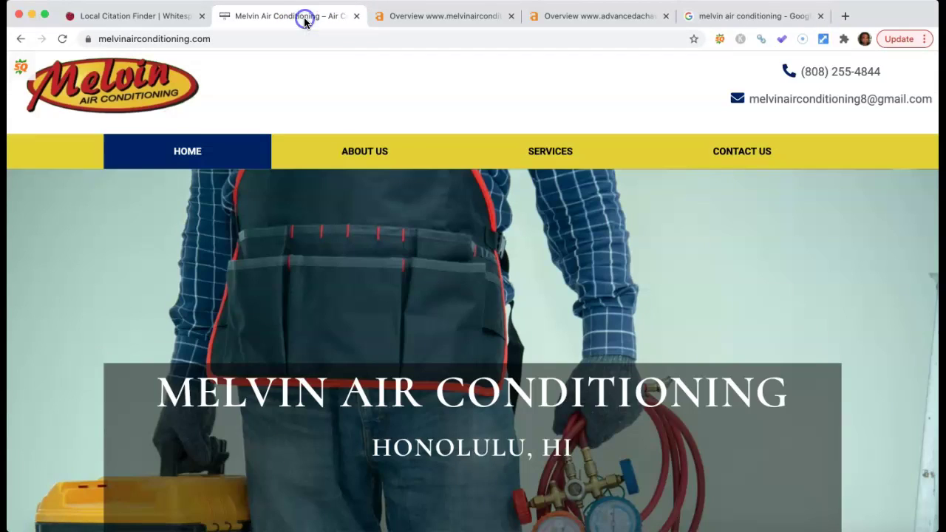
pyautogui.click(364, 158)
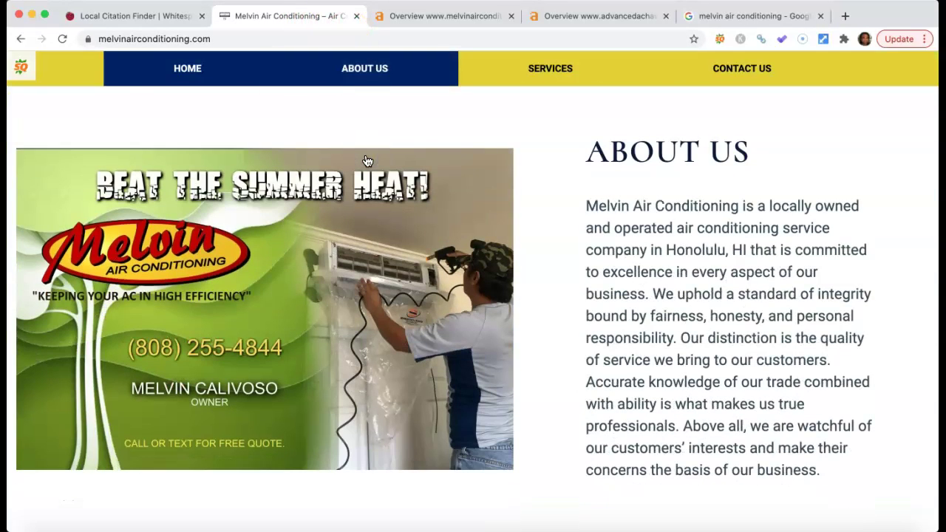